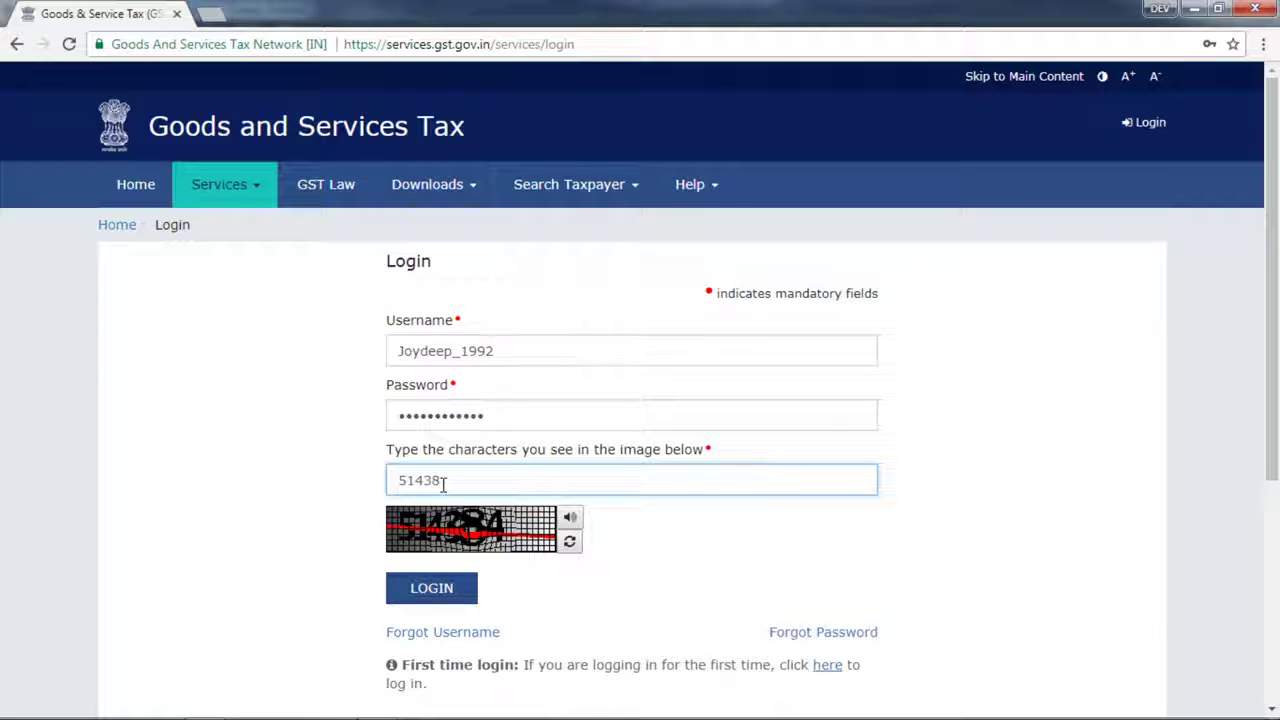
- Type the characters shown in the captcha image into the captcha field
{"action": "type", "text": "4"}
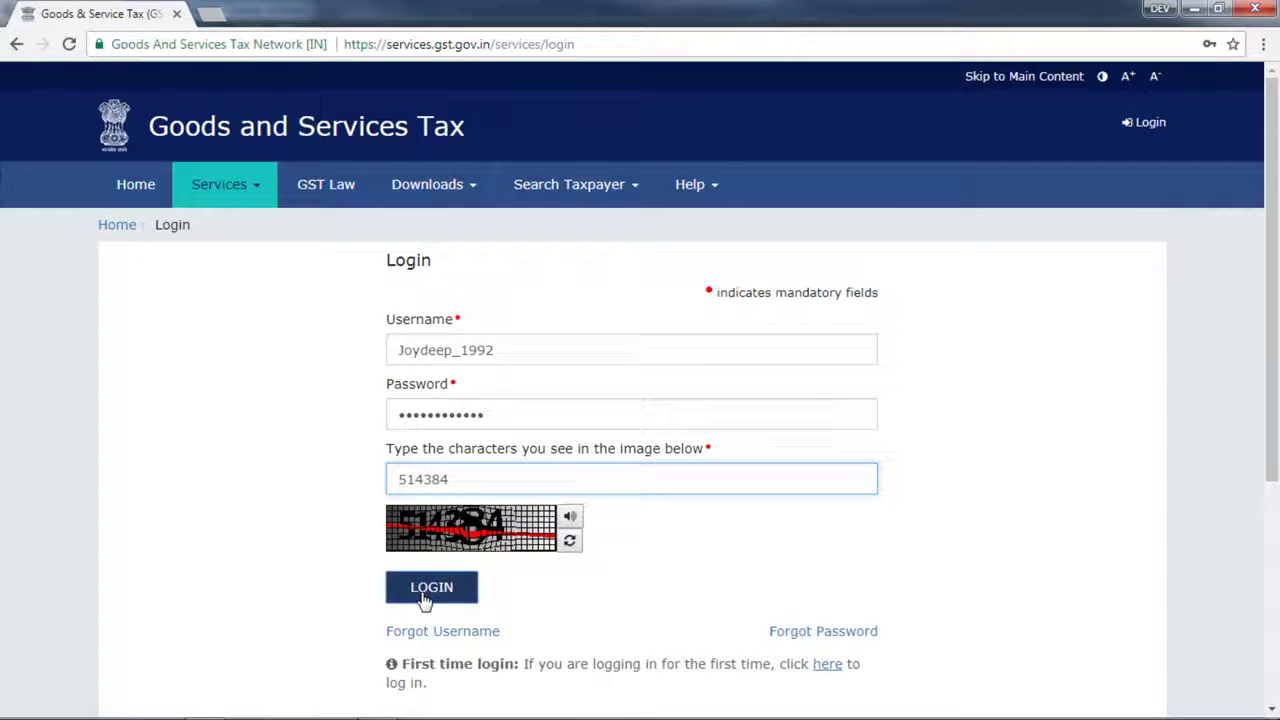
- Log in to the taxpayer account and go to the returns dashboard
{"action": "left_click", "coordinate": [424, 598]}
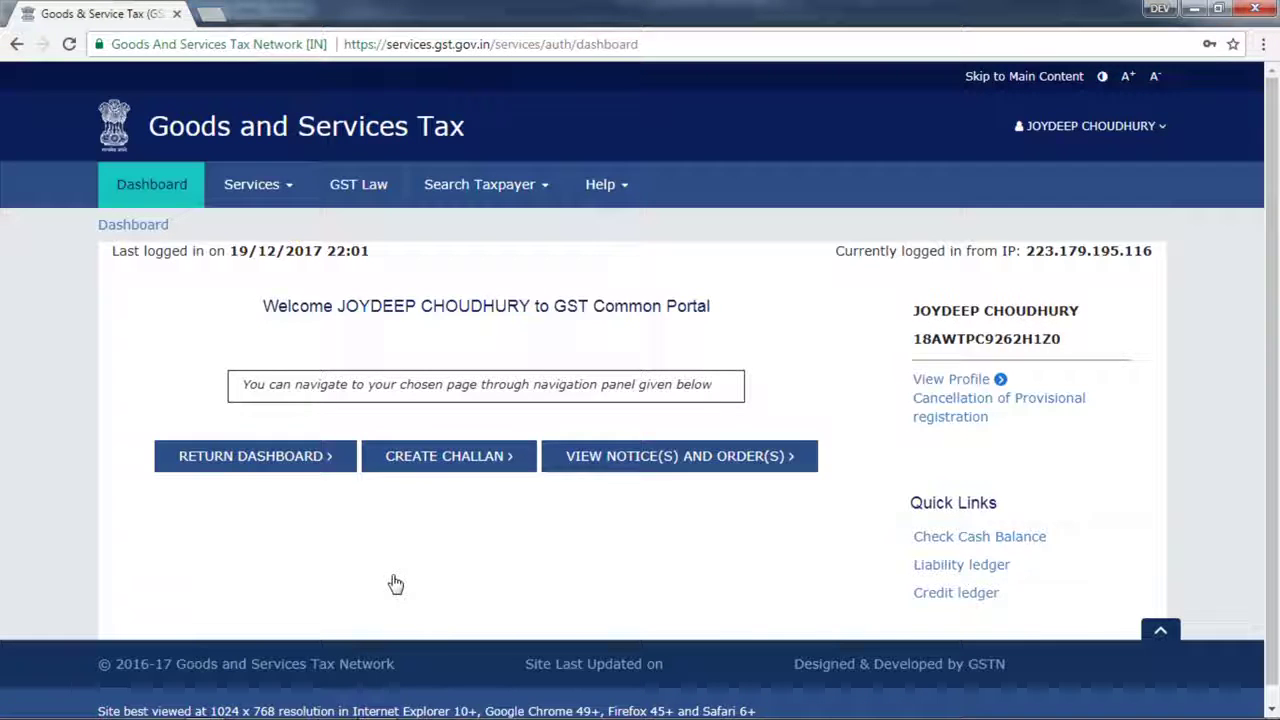
{"action": "left_click", "coordinate": [251, 464]}
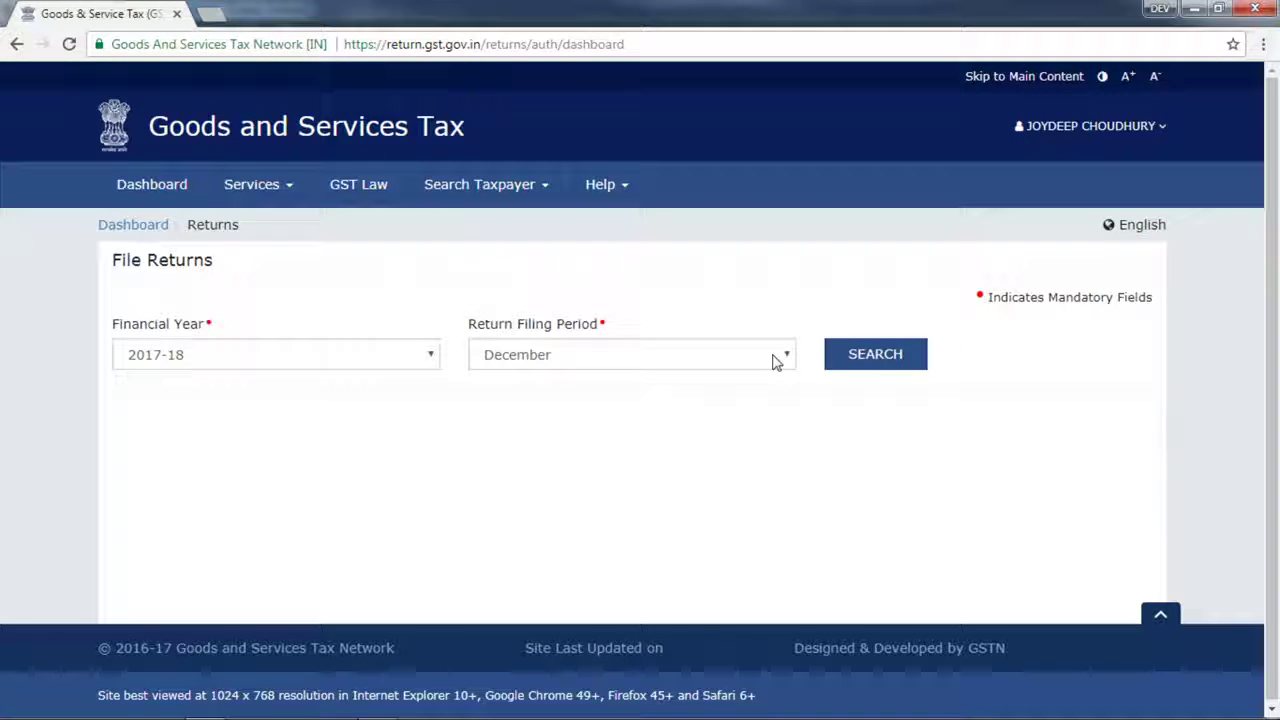
- Search the 2017-18 returns for the September filing period
{"action": "left_click", "coordinate": [772, 360]}
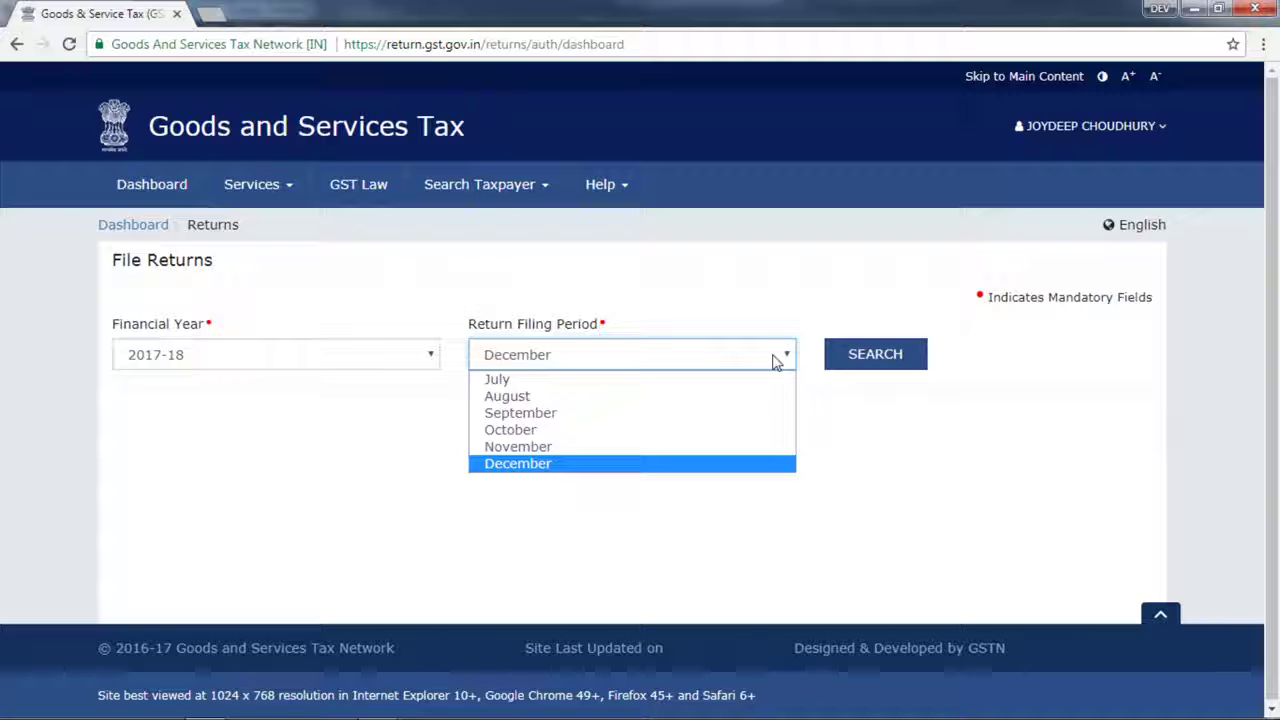
{"action": "left_click", "coordinate": [587, 419]}
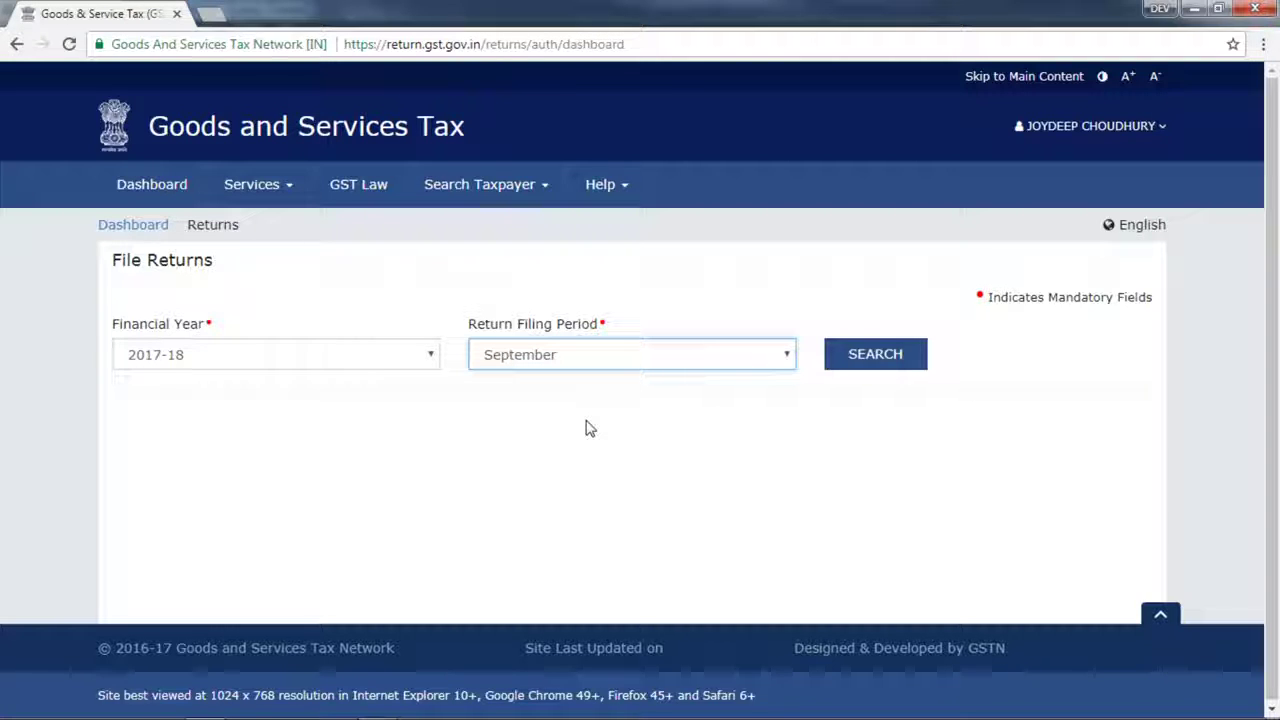
{"action": "left_click", "coordinate": [871, 364]}
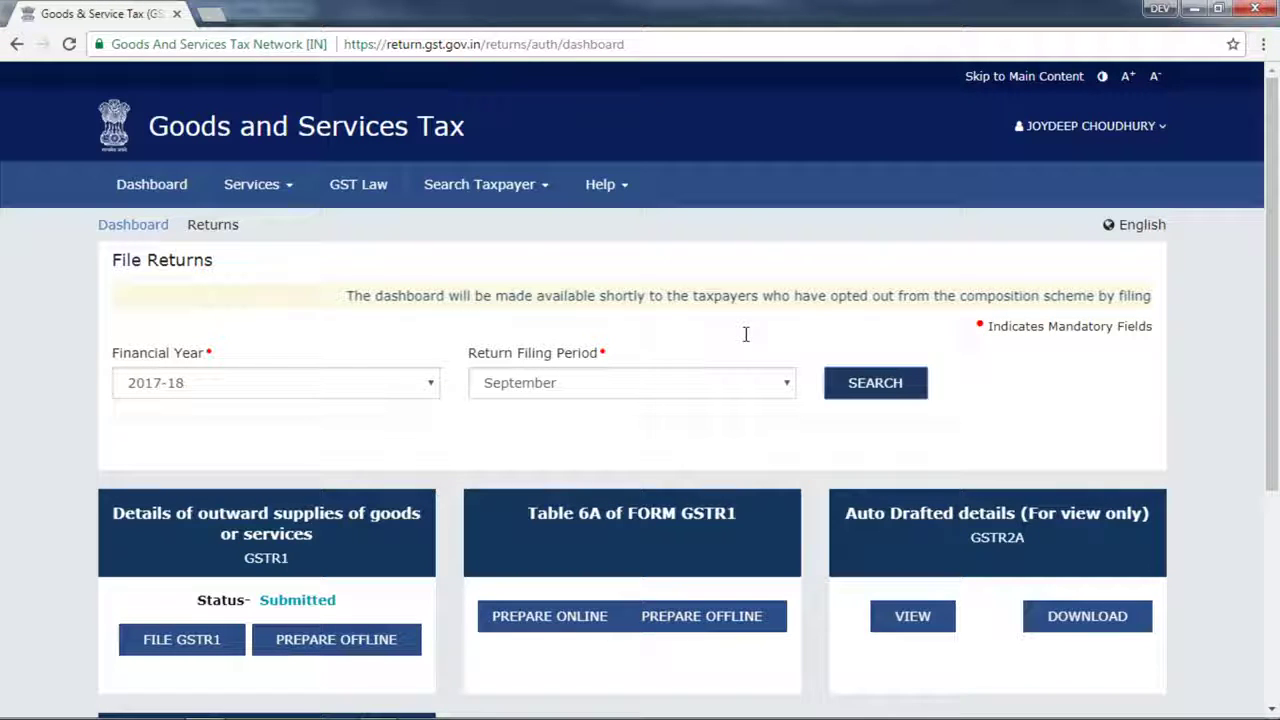
- Switch the filing period to August and back to September, then scroll to the GSTR1 tile
{"action": "left_click", "coordinate": [720, 383]}
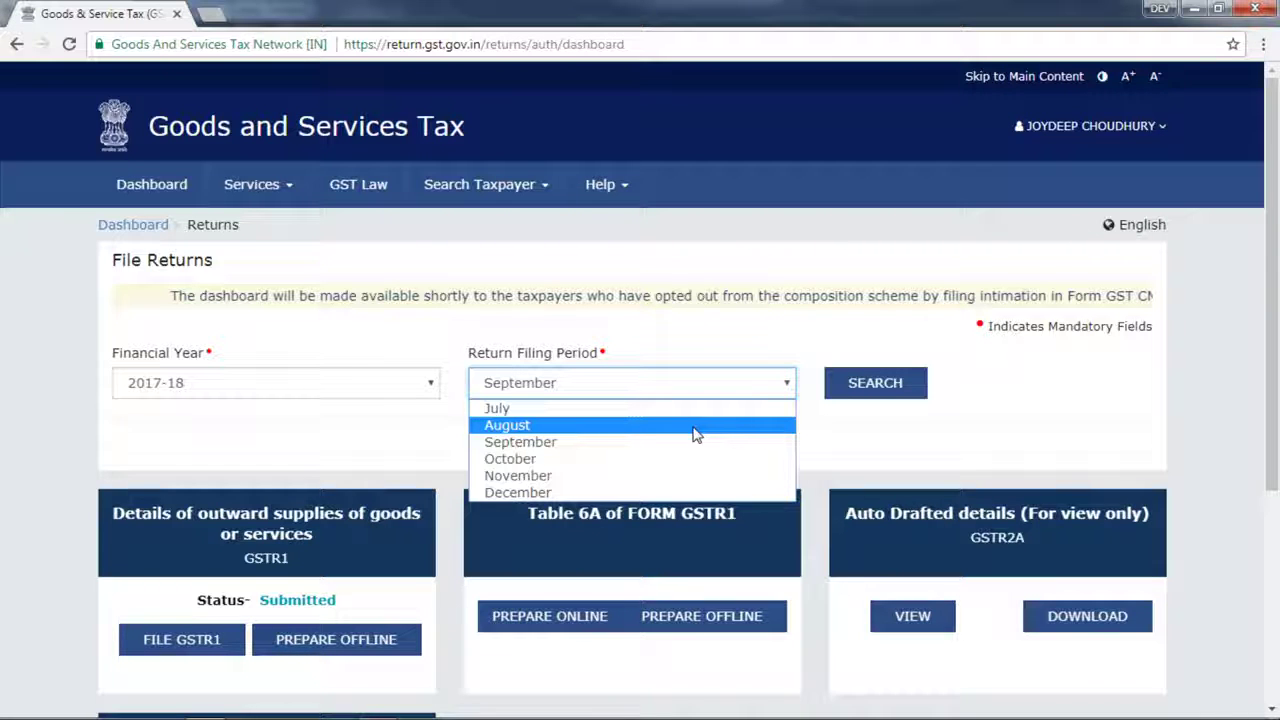
{"action": "left_click", "coordinate": [695, 428]}
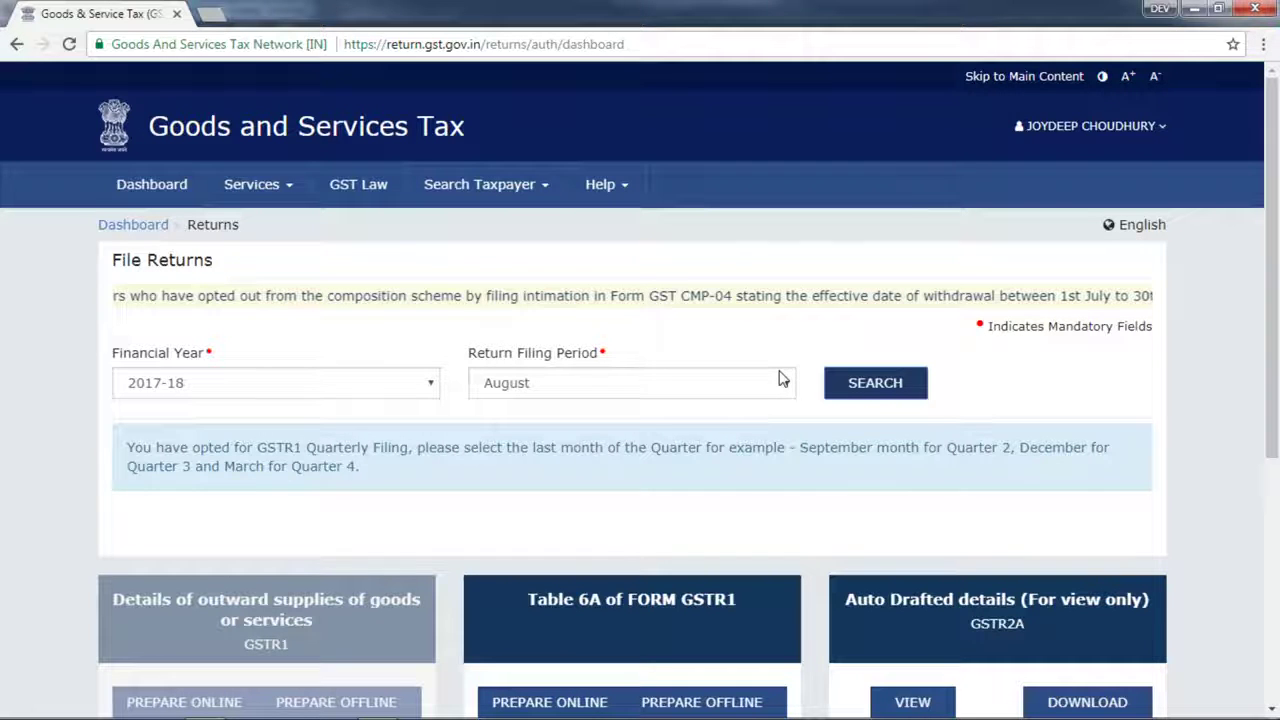
{"action": "left_click", "coordinate": [782, 380]}
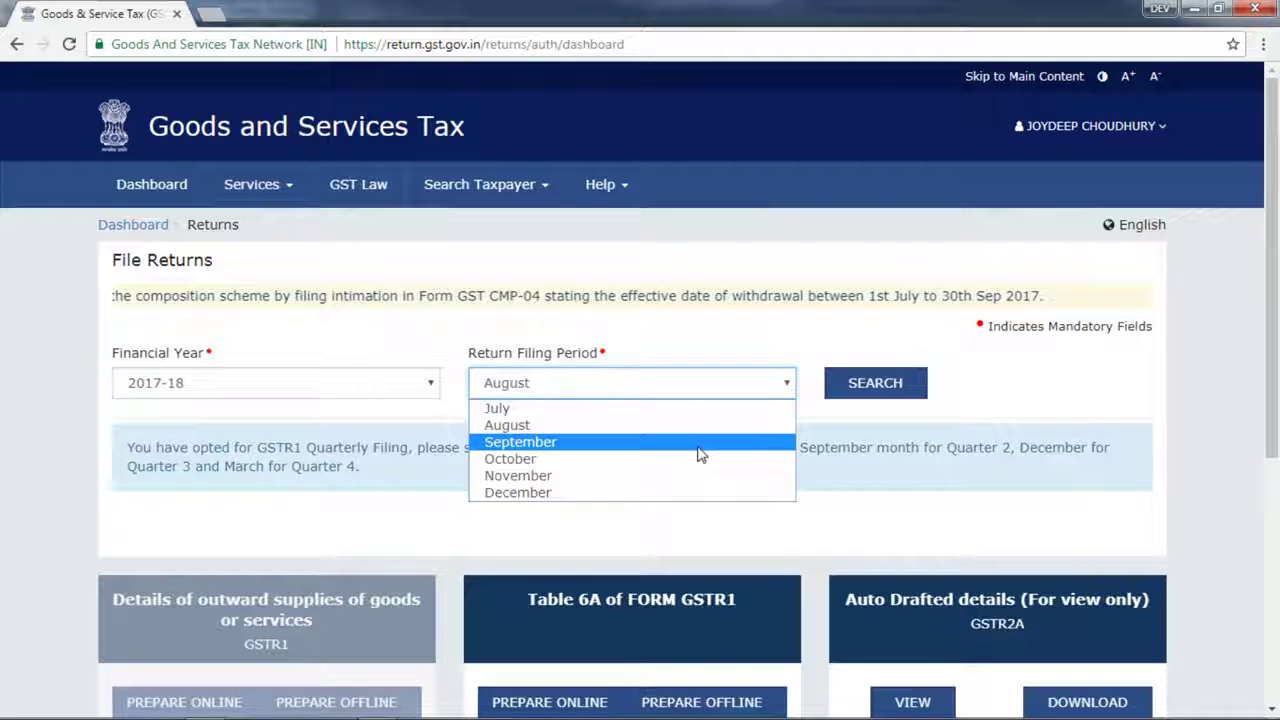
{"action": "left_click", "coordinate": [700, 448]}
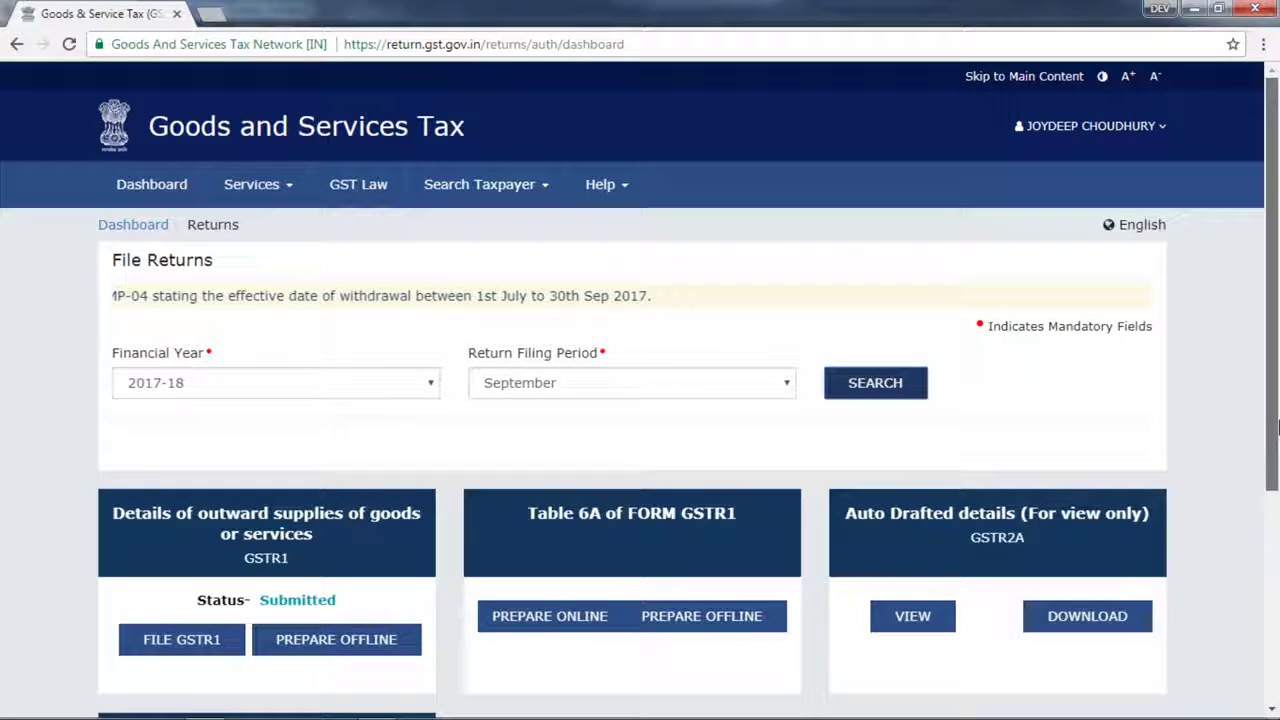
{"action": "scroll", "coordinate": [313, 406], "scroll_direction": "down", "scroll_amount": 2}
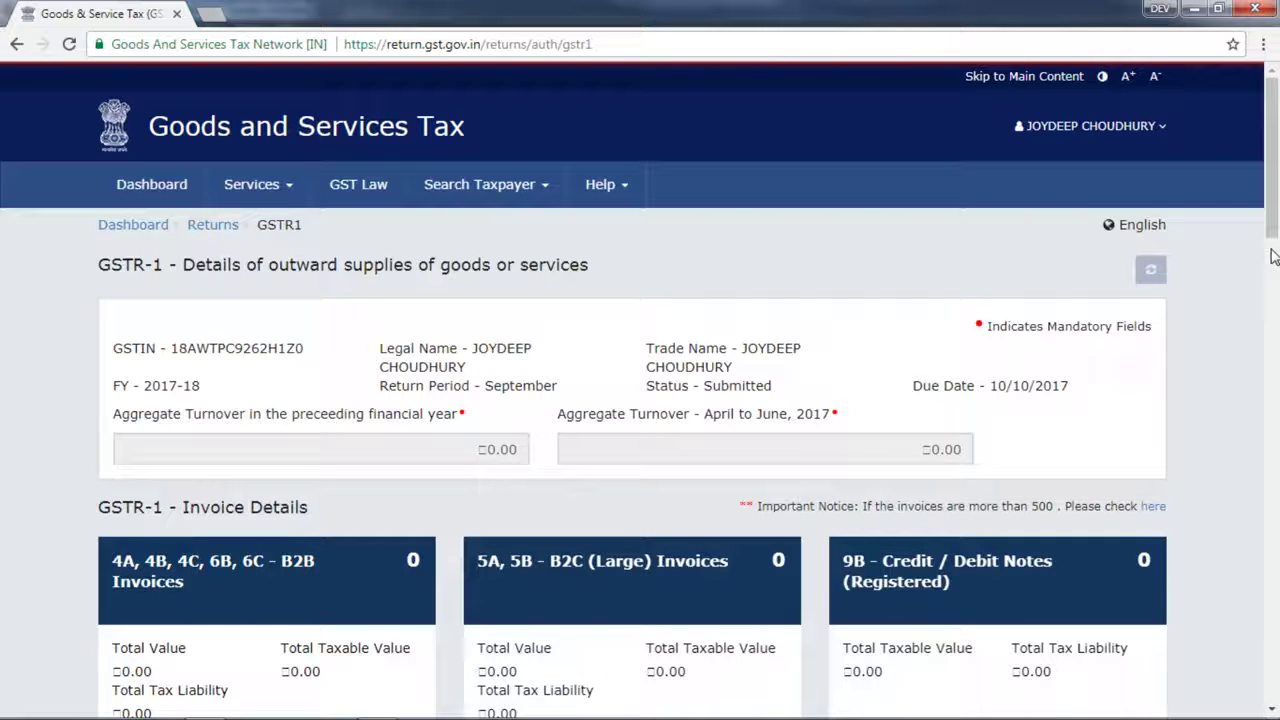
{"action": "scroll", "coordinate": [889, 391], "scroll_direction": "down", "scroll_amount": 2}
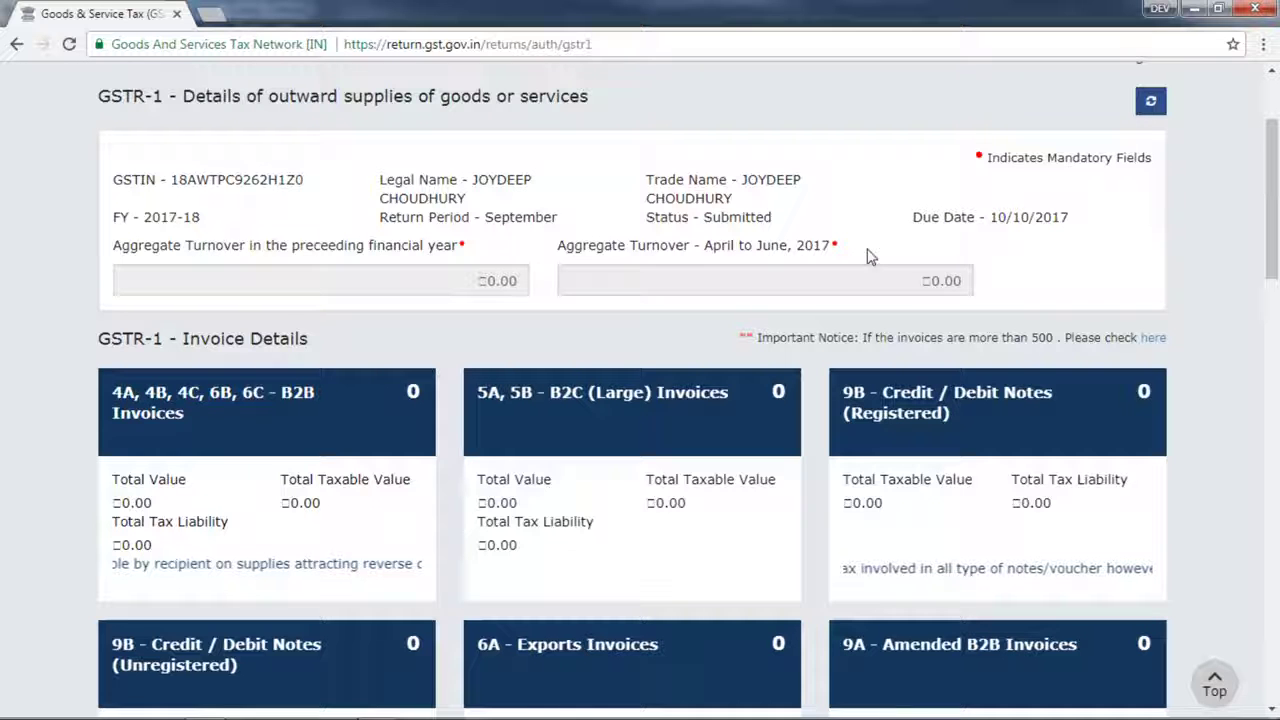
{"action": "left_click_drag", "start_coordinate": [1272, 223], "coordinate": [1278, 378]}
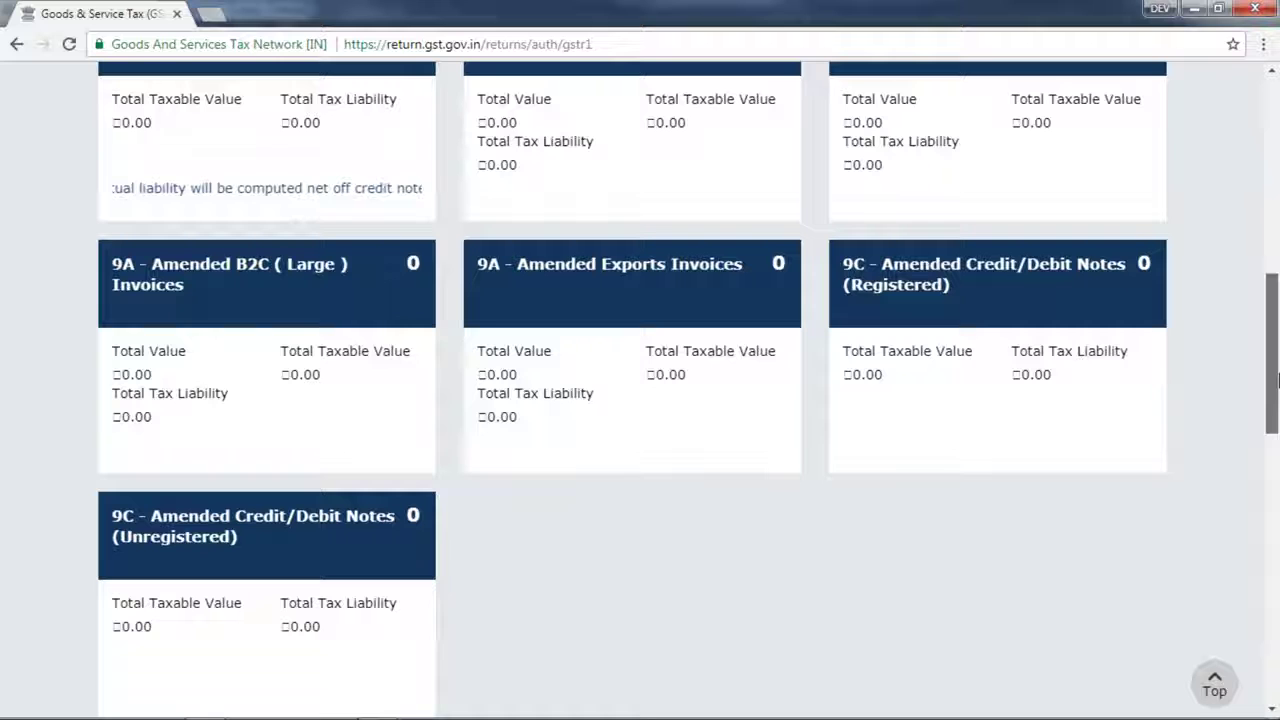
{"action": "scroll", "coordinate": [370, 578], "scroll_direction": "down", "scroll_amount": 8}
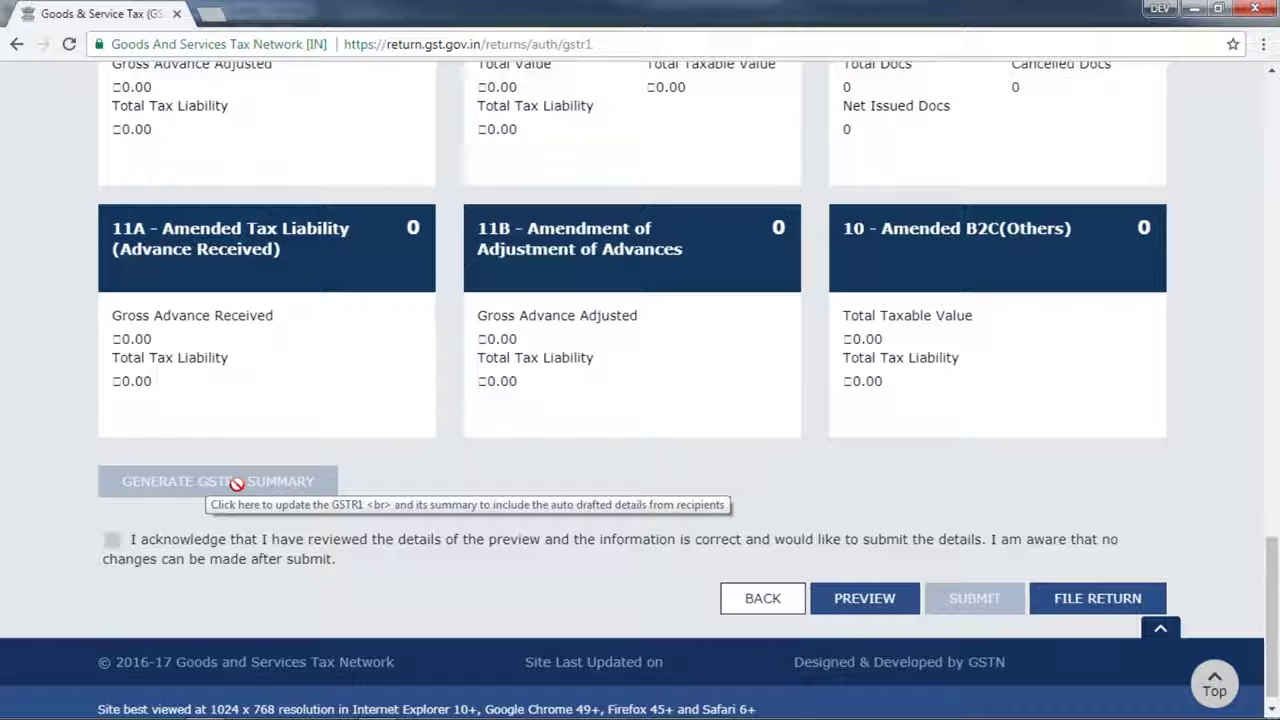
{"action": "scroll", "coordinate": [236, 483], "scroll_direction": "down", "scroll_amount": 1}
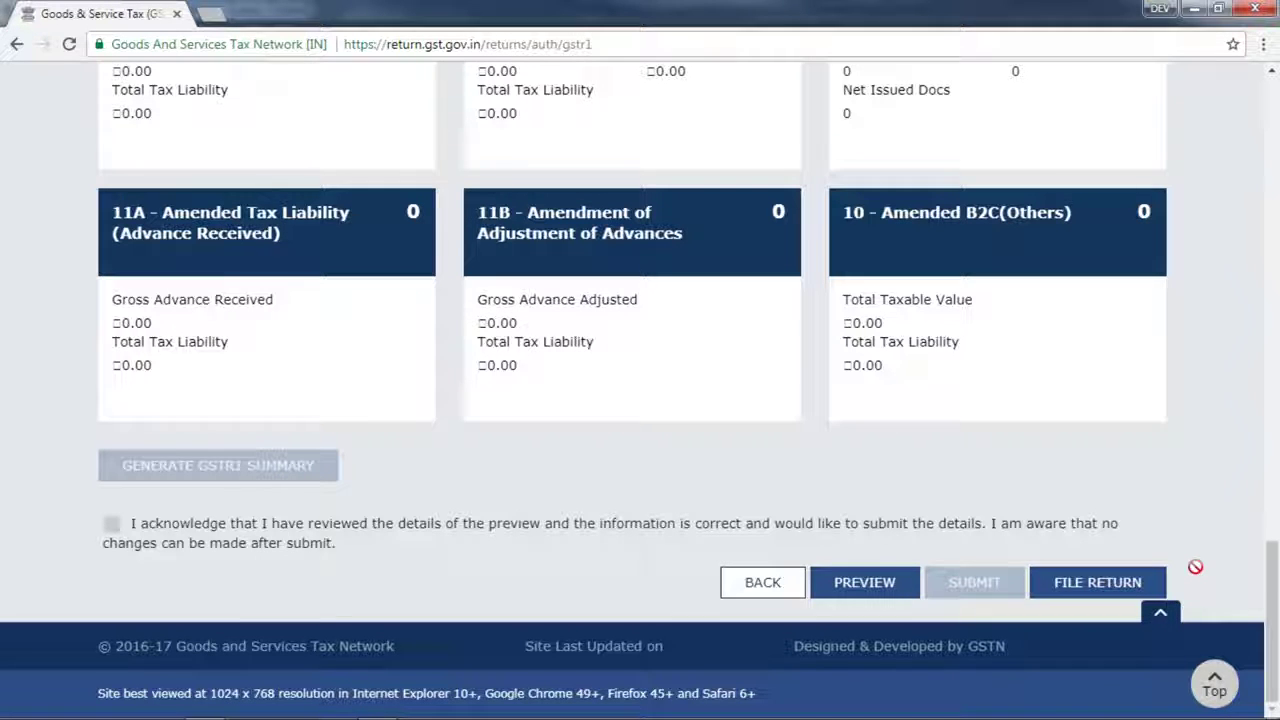
{"action": "left_click_drag", "start_coordinate": [1270, 620], "coordinate": [1266, 375]}
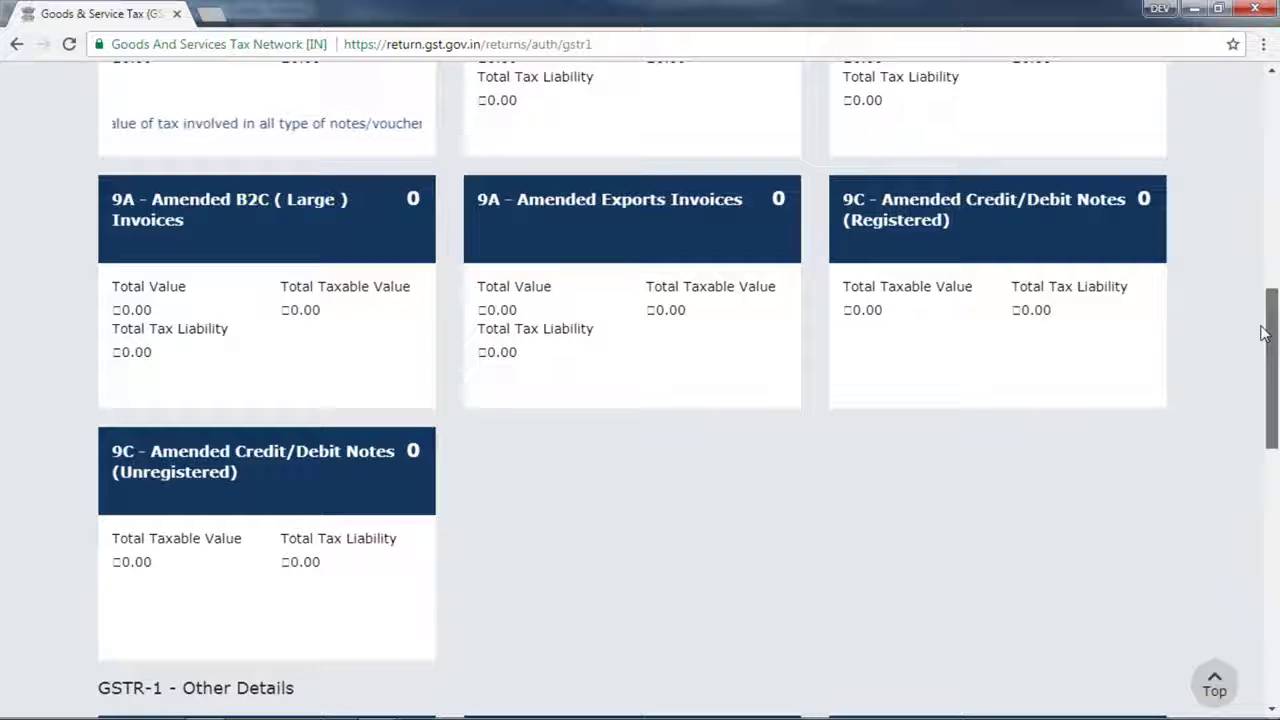
{"action": "left_click_drag", "start_coordinate": [1265, 333], "coordinate": [1272, 165]}
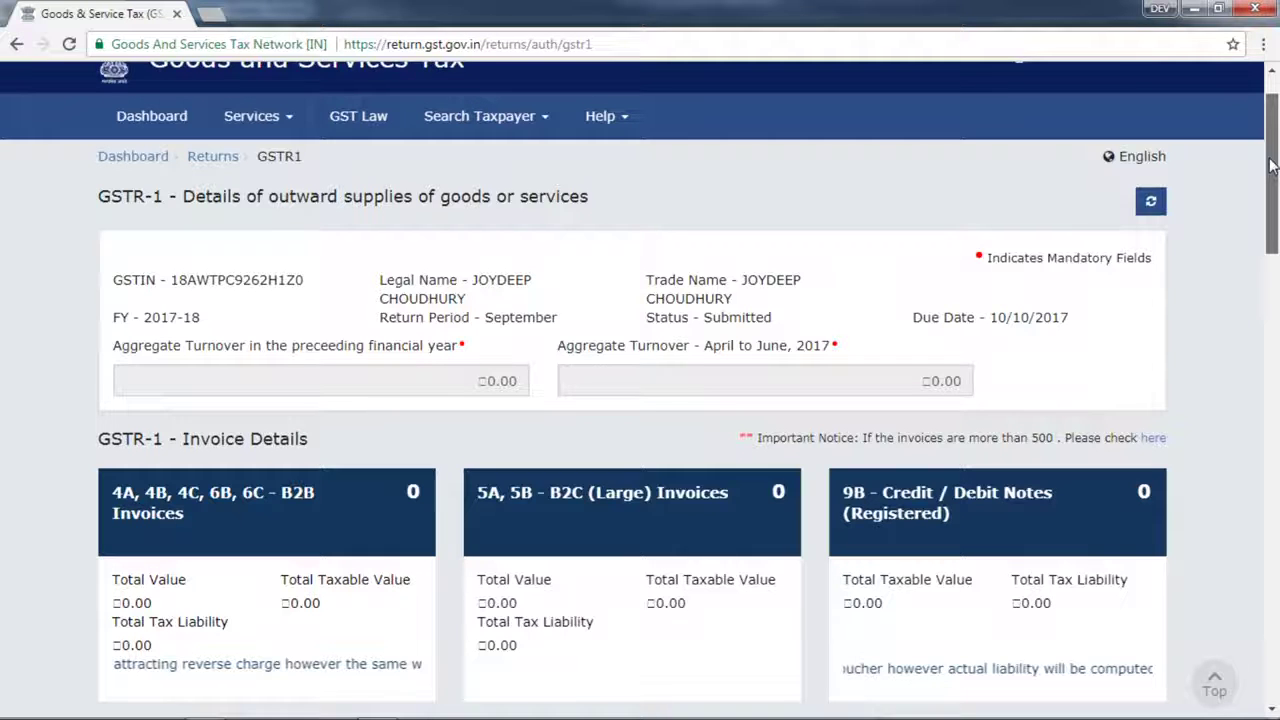
{"action": "left_click_drag", "start_coordinate": [1272, 165], "coordinate": [1276, 313]}
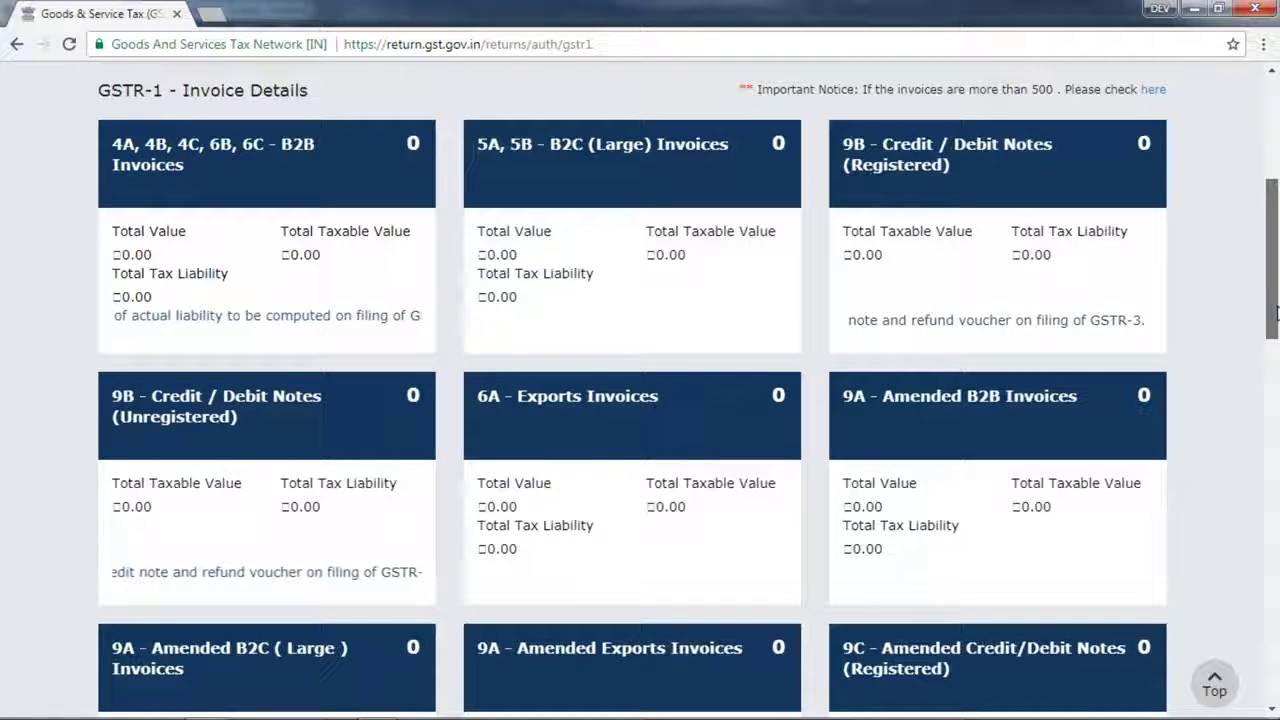
{"action": "scroll", "coordinate": [624, 573], "scroll_direction": "down", "scroll_amount": 10}
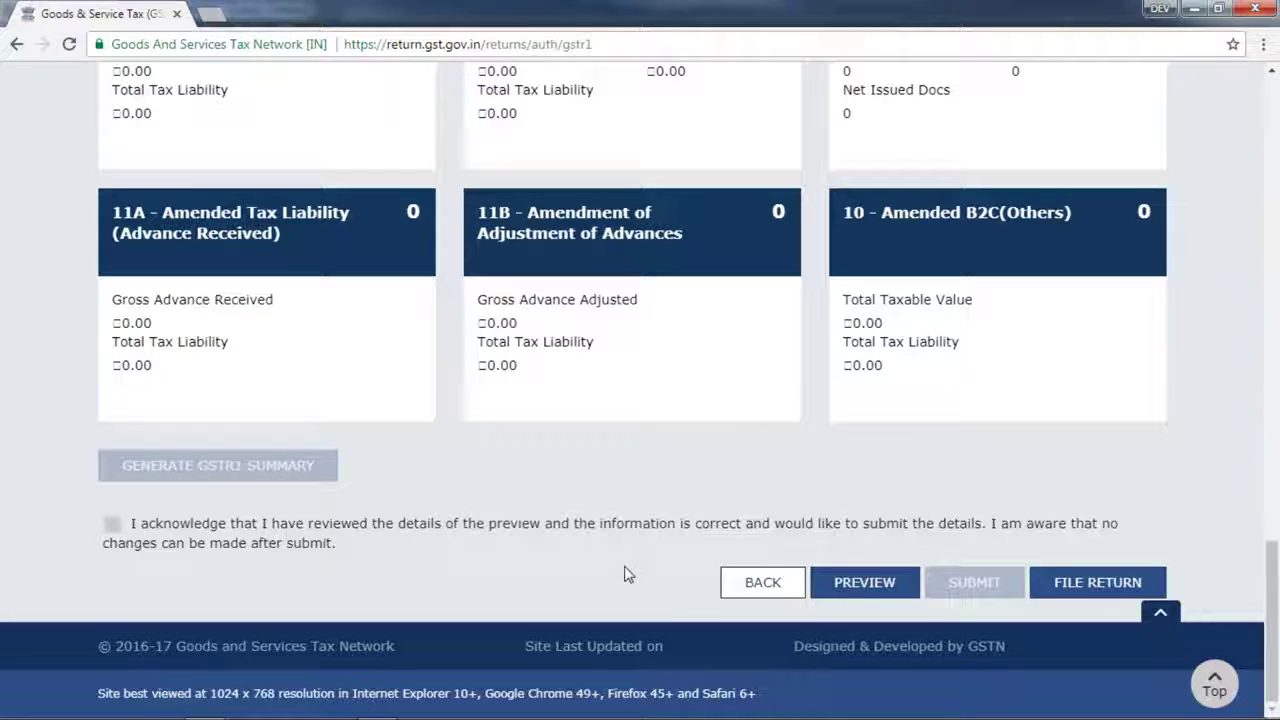
- File GSTR-1 with the declaration affirmed and the authorised signatory chosen, using EVC
{"action": "left_click", "coordinate": [1088, 592]}
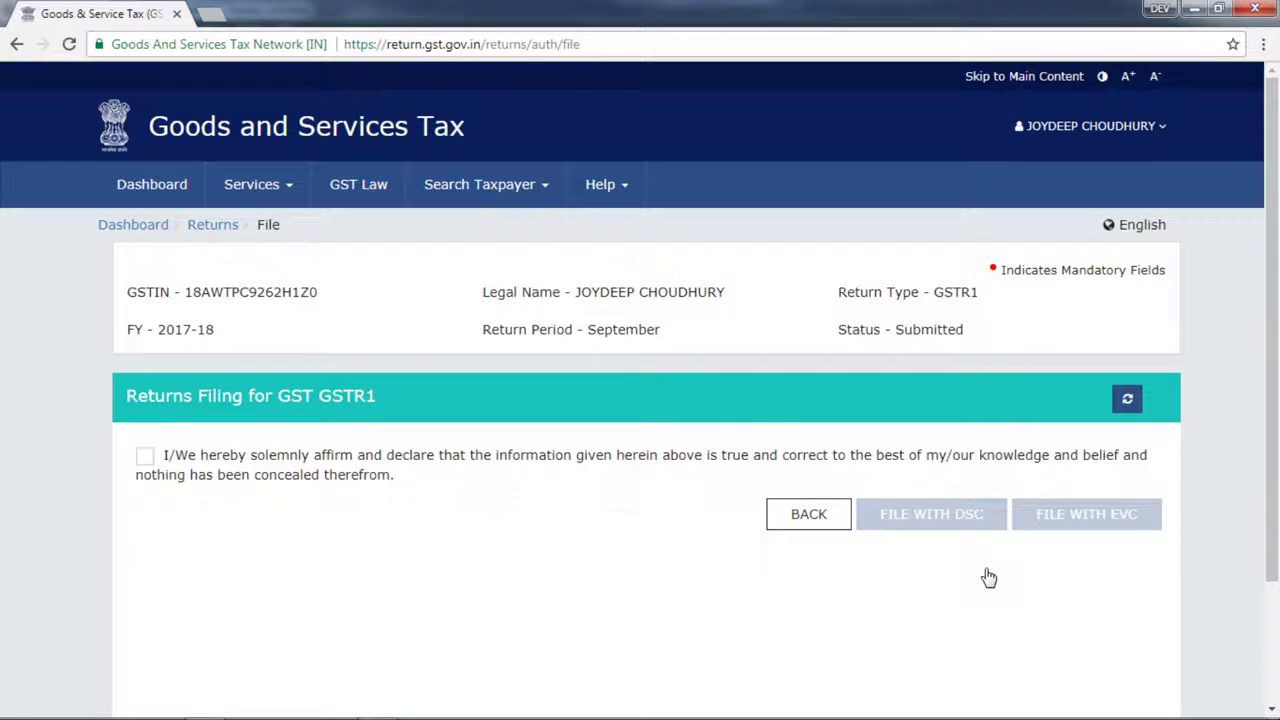
{"action": "left_click", "coordinate": [145, 455]}
{"action": "left_click", "coordinate": [622, 530]}
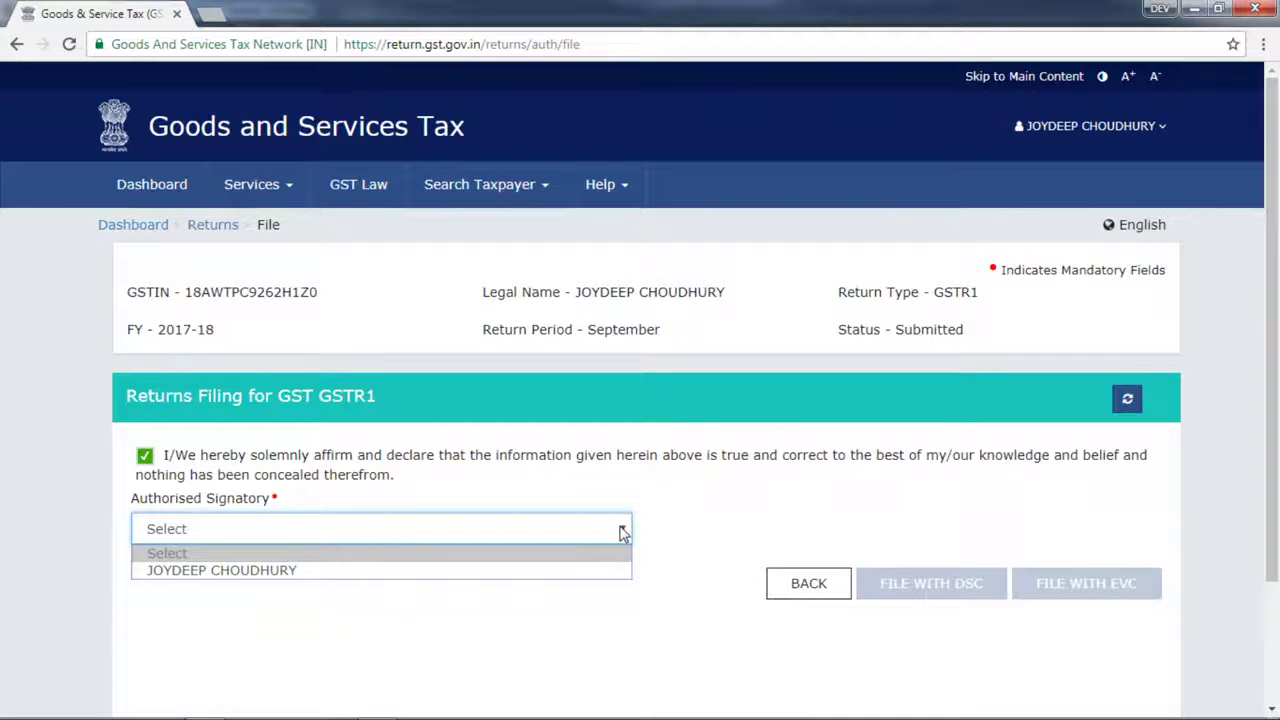
{"action": "left_click", "coordinate": [222, 570]}
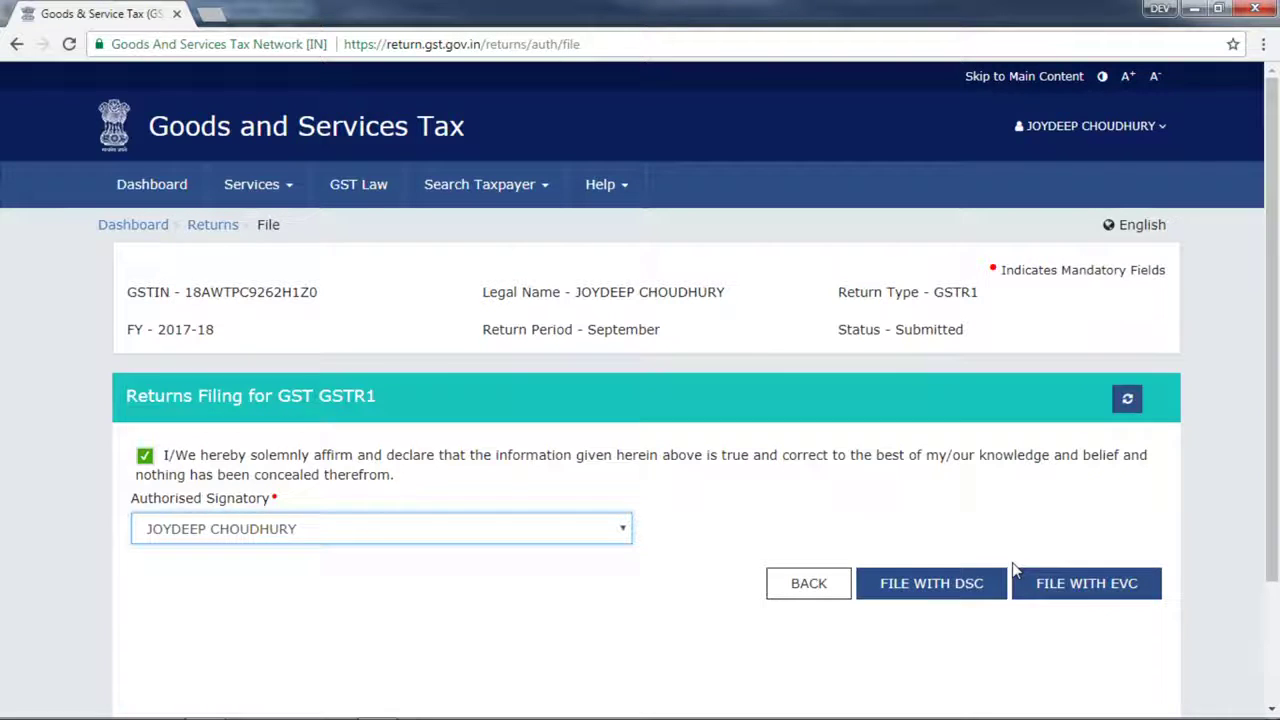
{"action": "left_click", "coordinate": [1088, 588]}
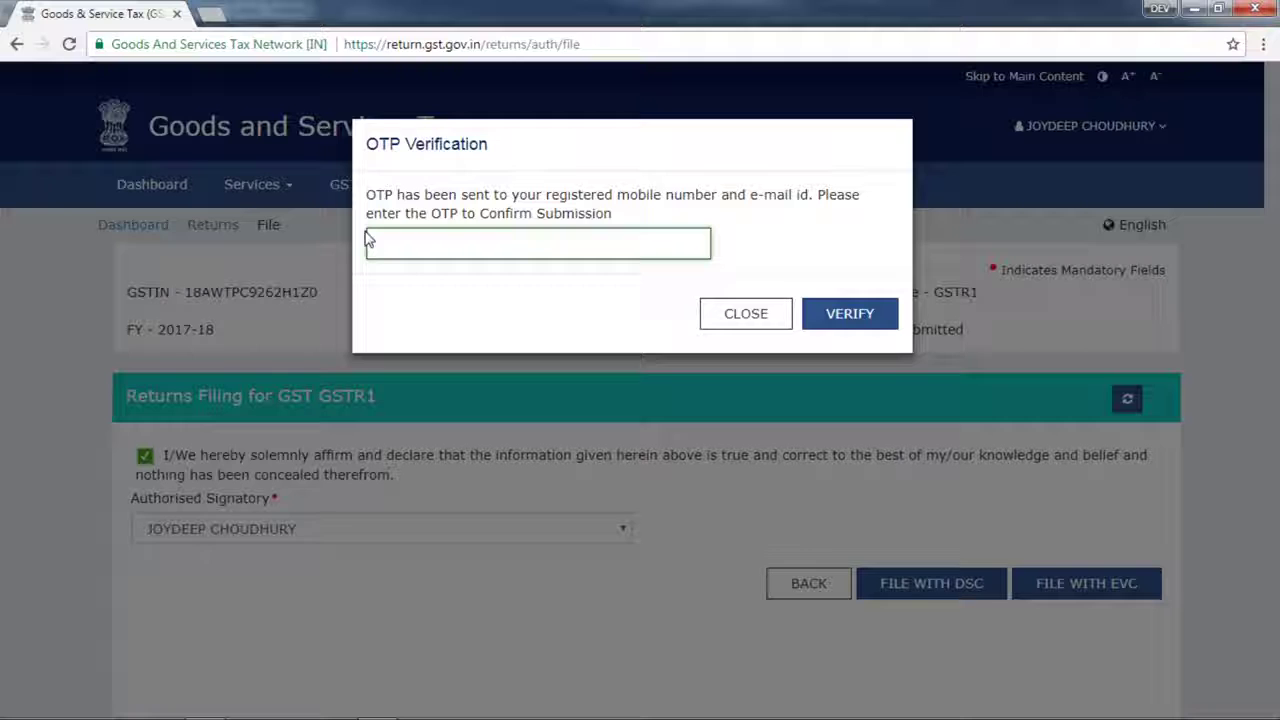
- Enter the six-digit OTP received and verify it to complete filing
{"action": "type", "text": "1"}
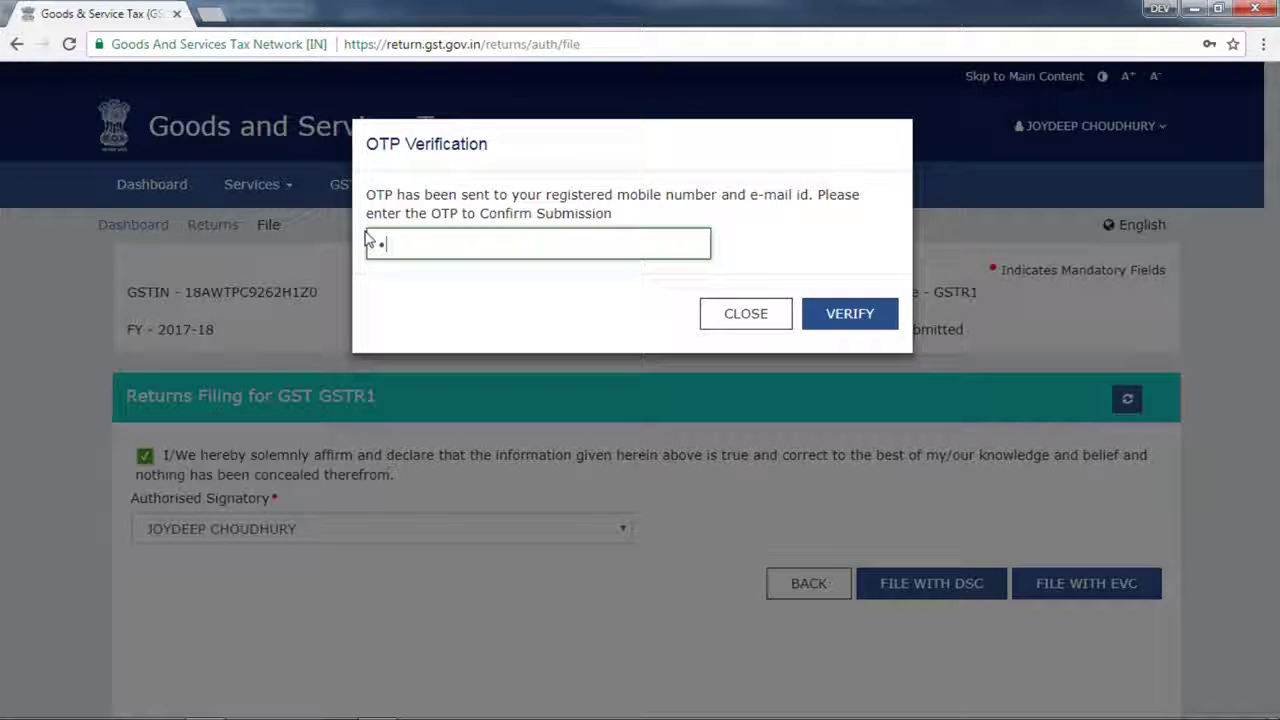
{"action": "type", "text": "1"}
{"action": "key", "text": "Caps_Lock"}
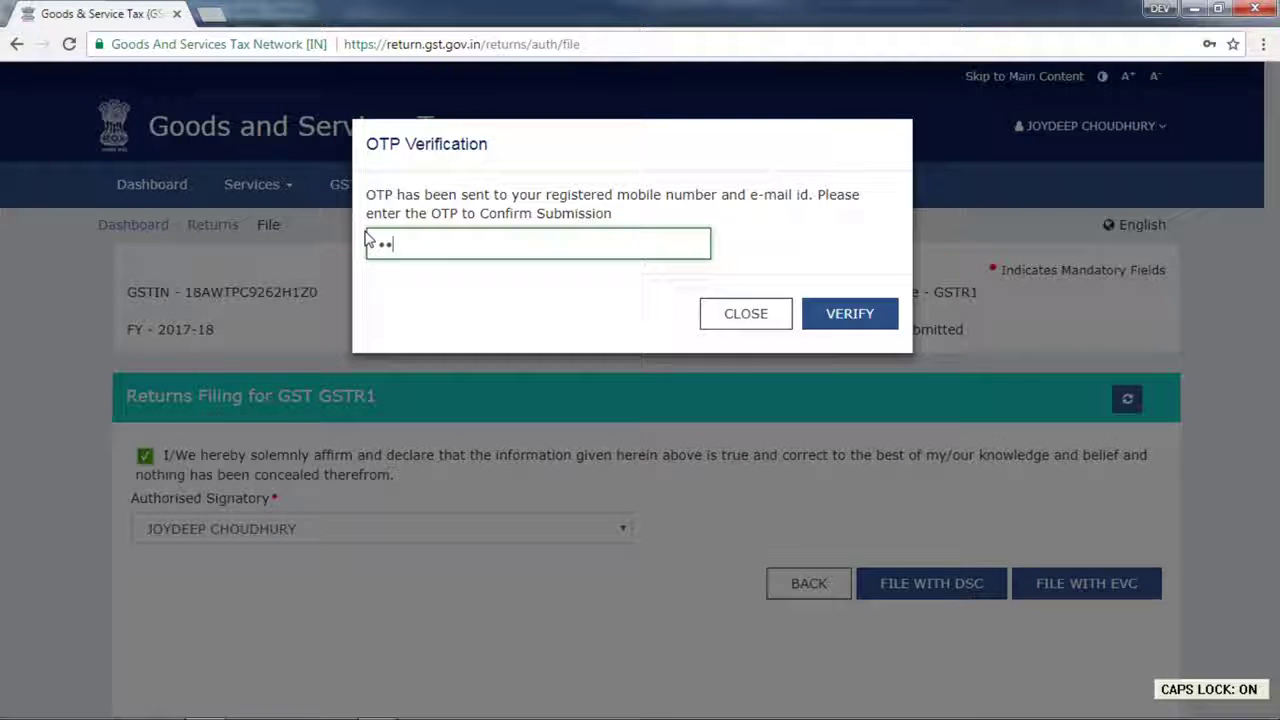
{"action": "type", "text": "••••"}
{"action": "left_click", "coordinate": [849, 314]}
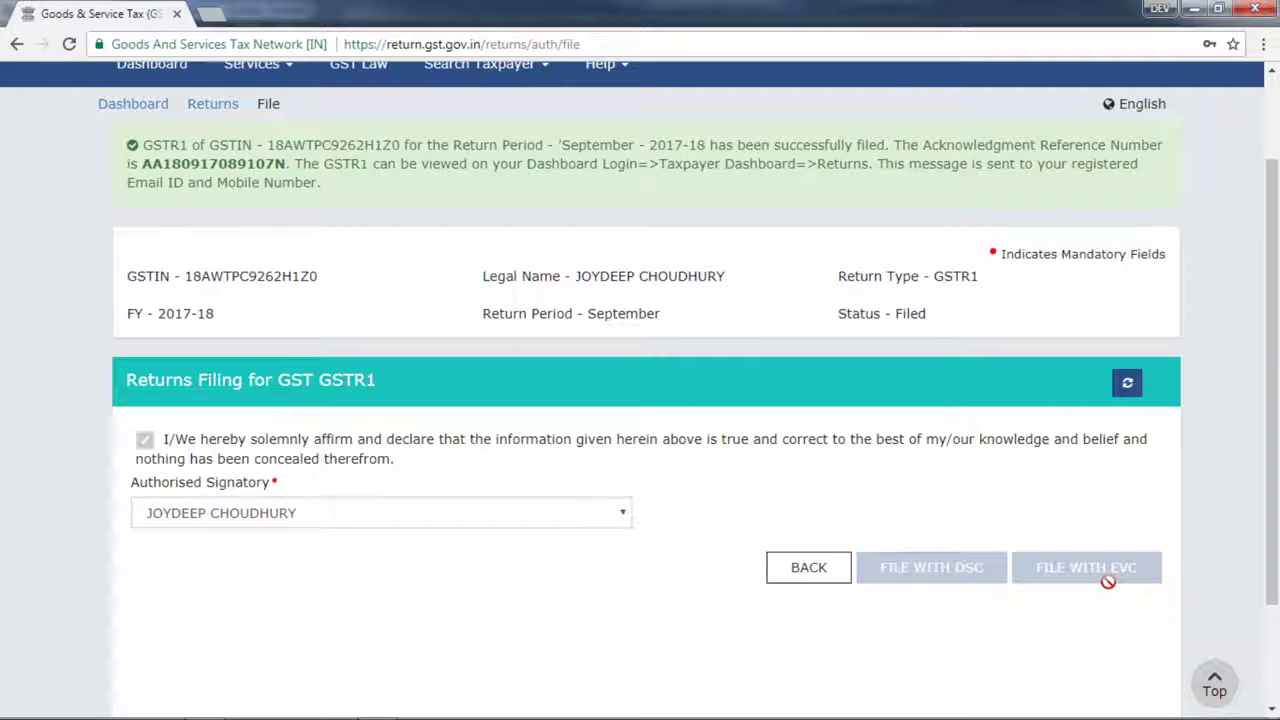
- Refresh the GSTR1 returns filing section to confirm the Filed status
{"action": "left_click", "coordinate": [1127, 387]}
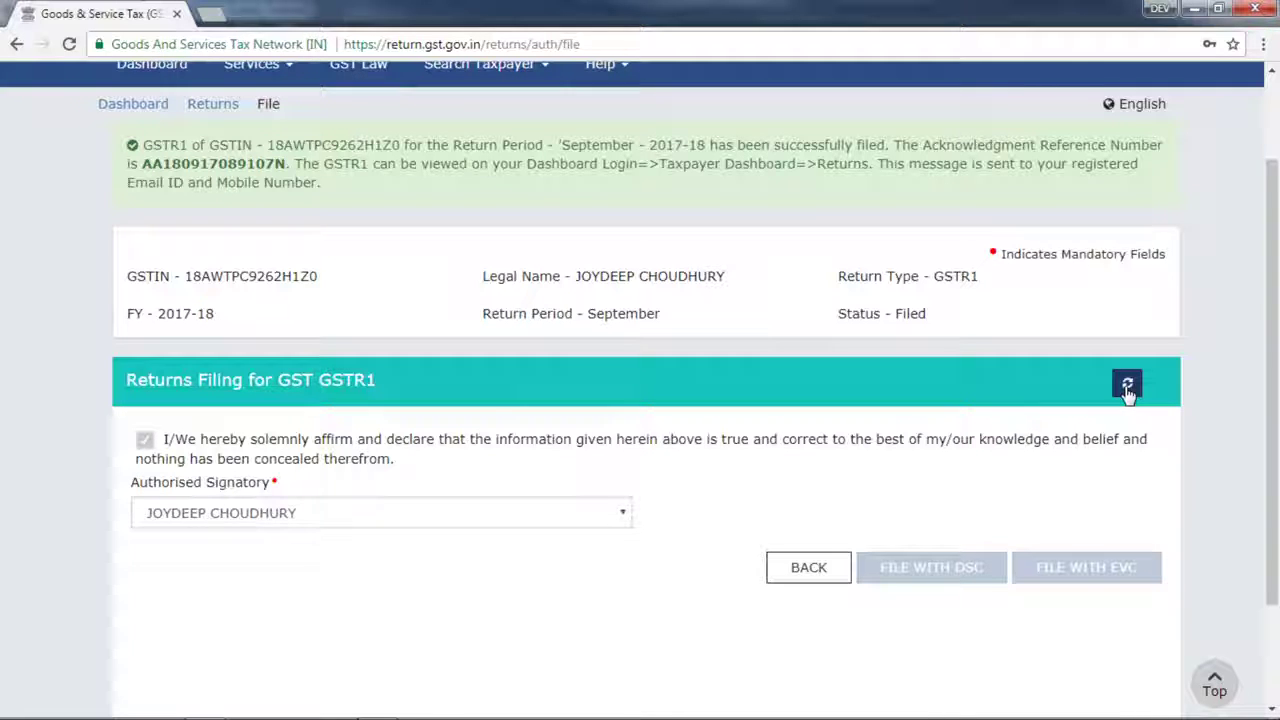